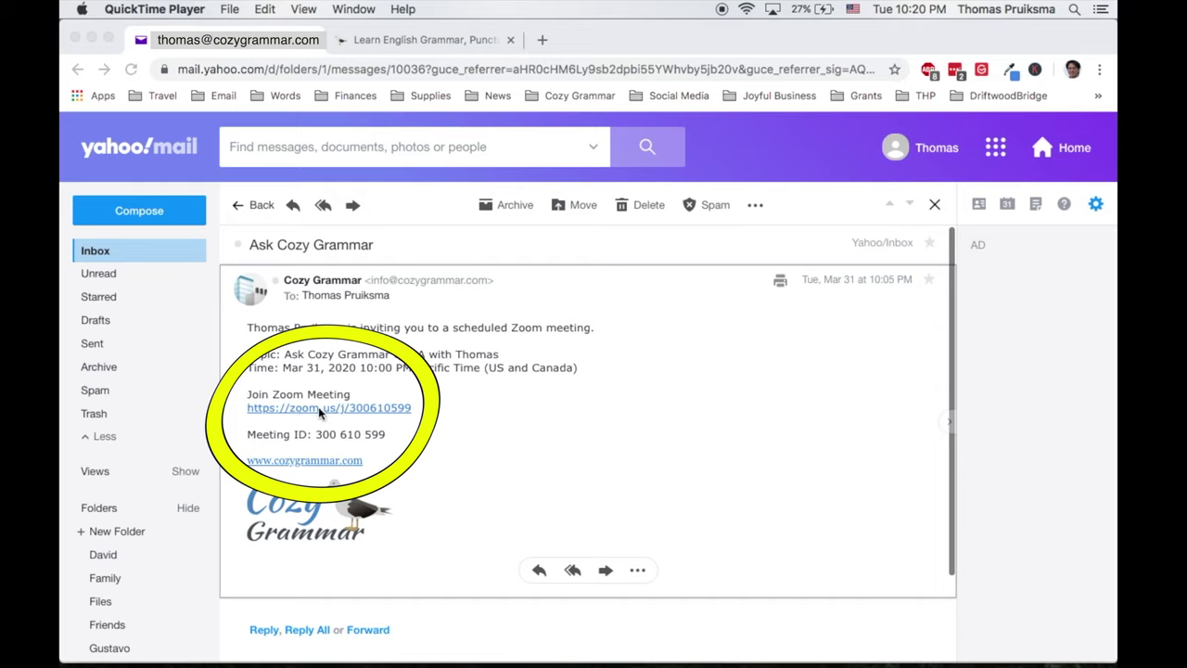
Follow the zoom.us/j/ invitation link in Yahoo Mail and open the downloaded Zoom.pkg installer
{"action": "left_click", "coordinate": [318, 406]}
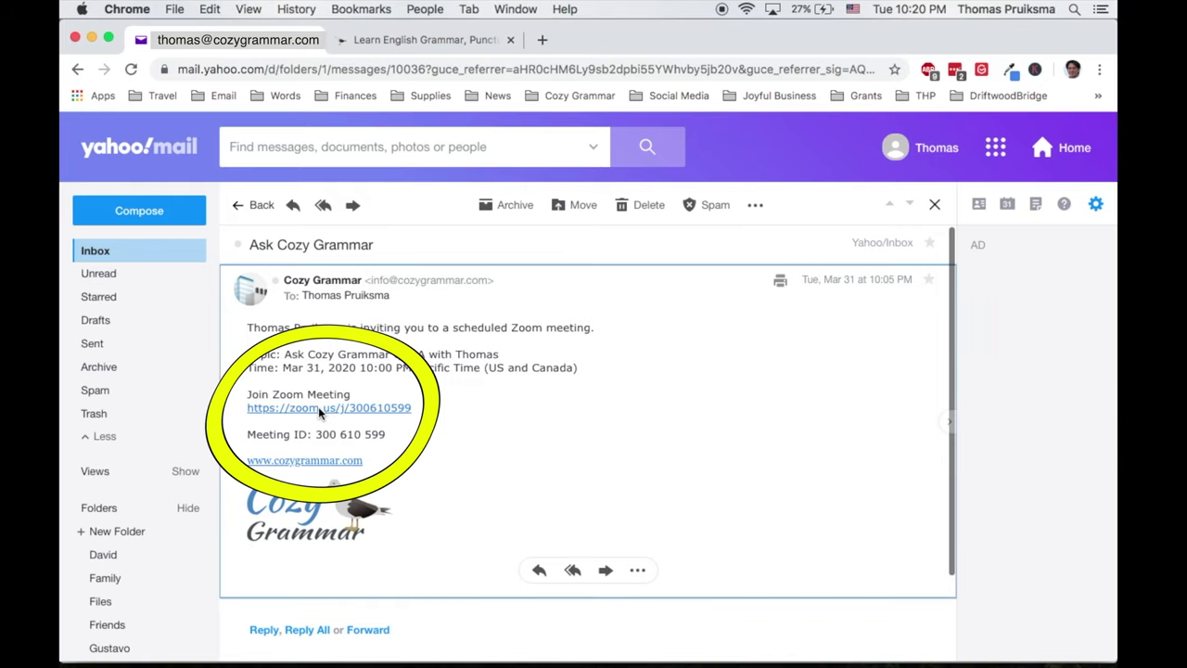
{"action": "left_click", "coordinate": [318, 408]}
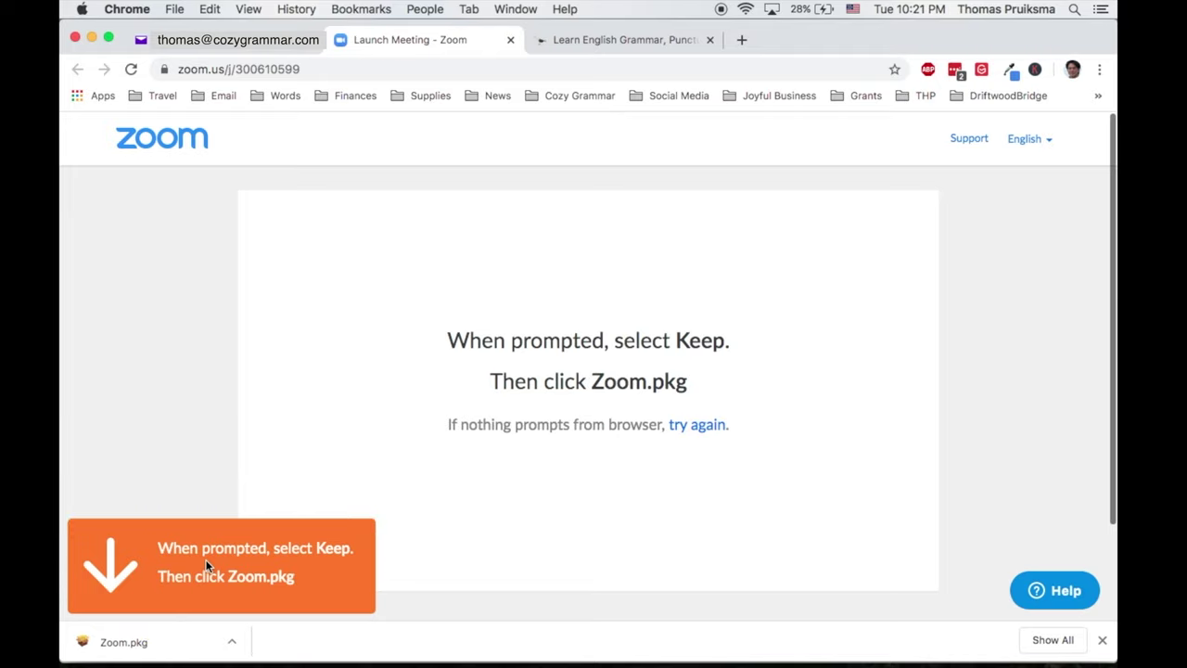
{"action": "left_click", "coordinate": [139, 643]}
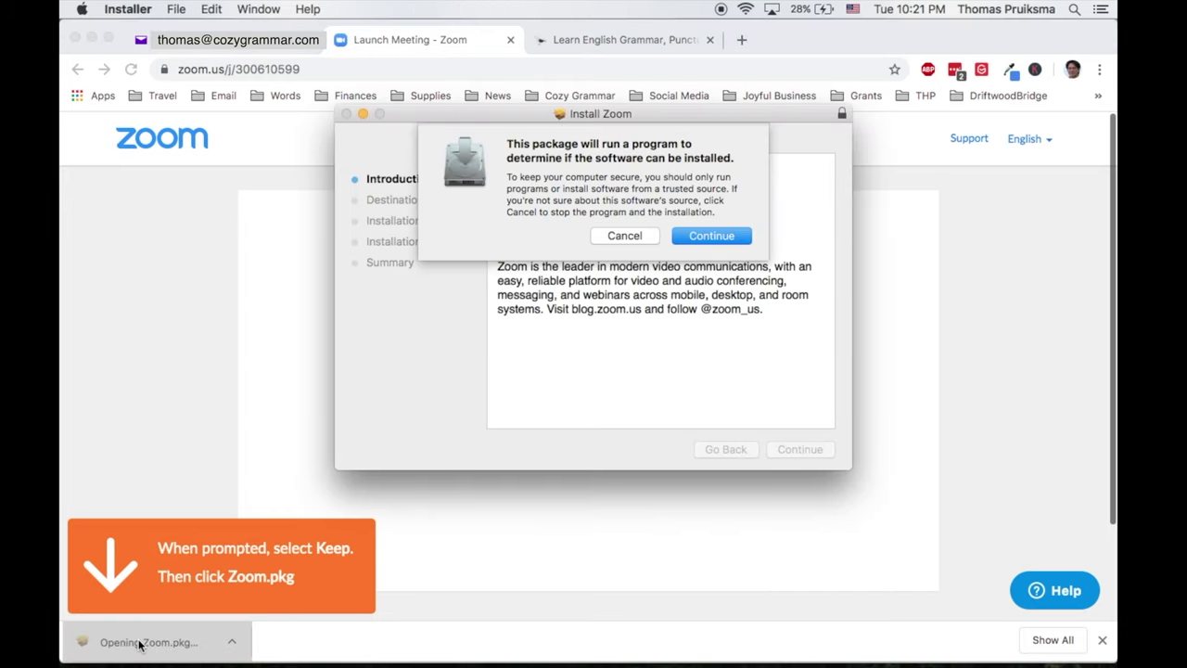
Let the Zoom.pkg installer run its check and finish installing, then choose Join a Meeting
{"action": "left_click", "coordinate": [701, 240]}
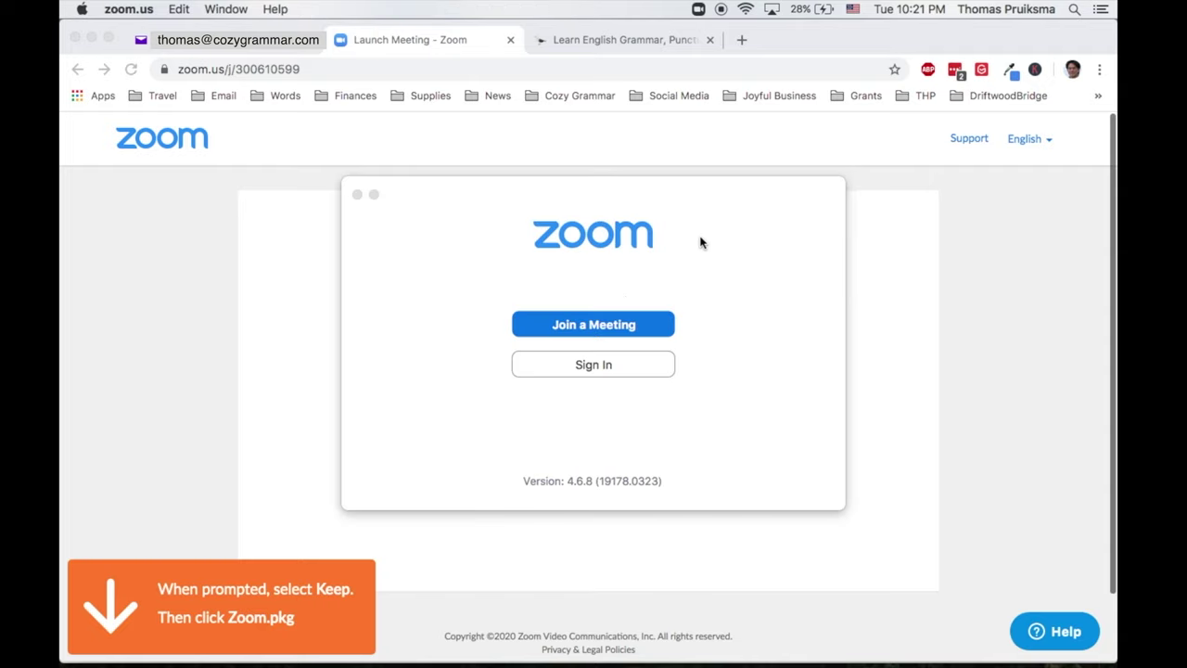
{"action": "left_click", "coordinate": [601, 327]}
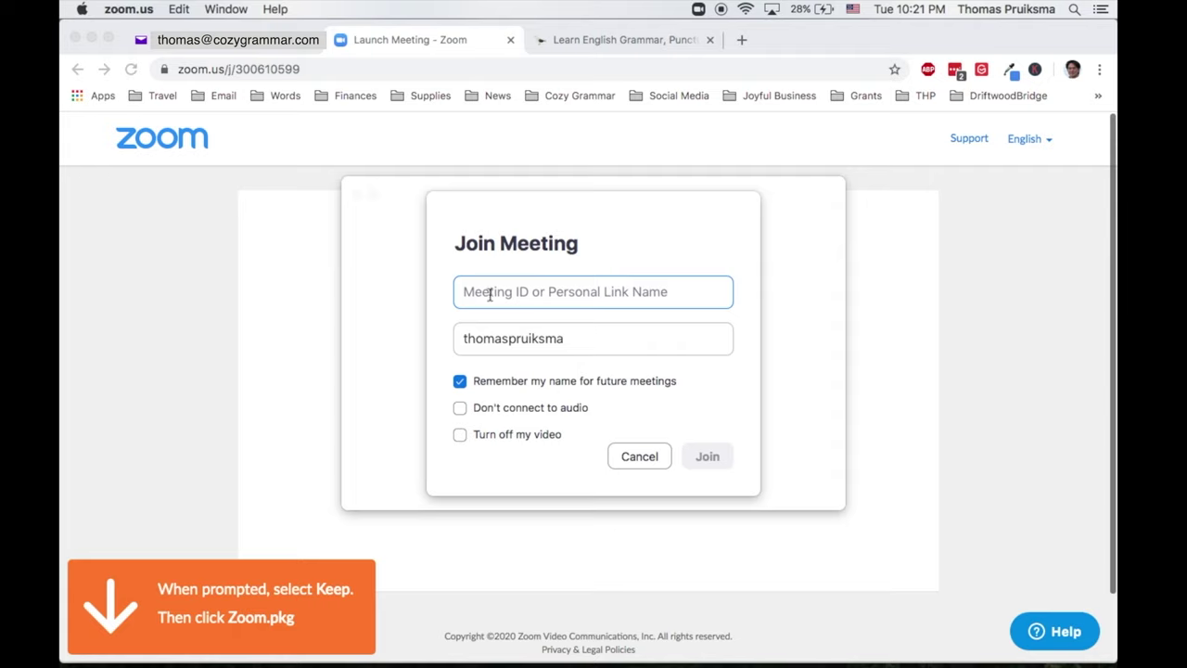
Back in the Yahoo Mail invitation, select the meeting ID number to copy it
{"action": "left_click", "coordinate": [240, 47]}
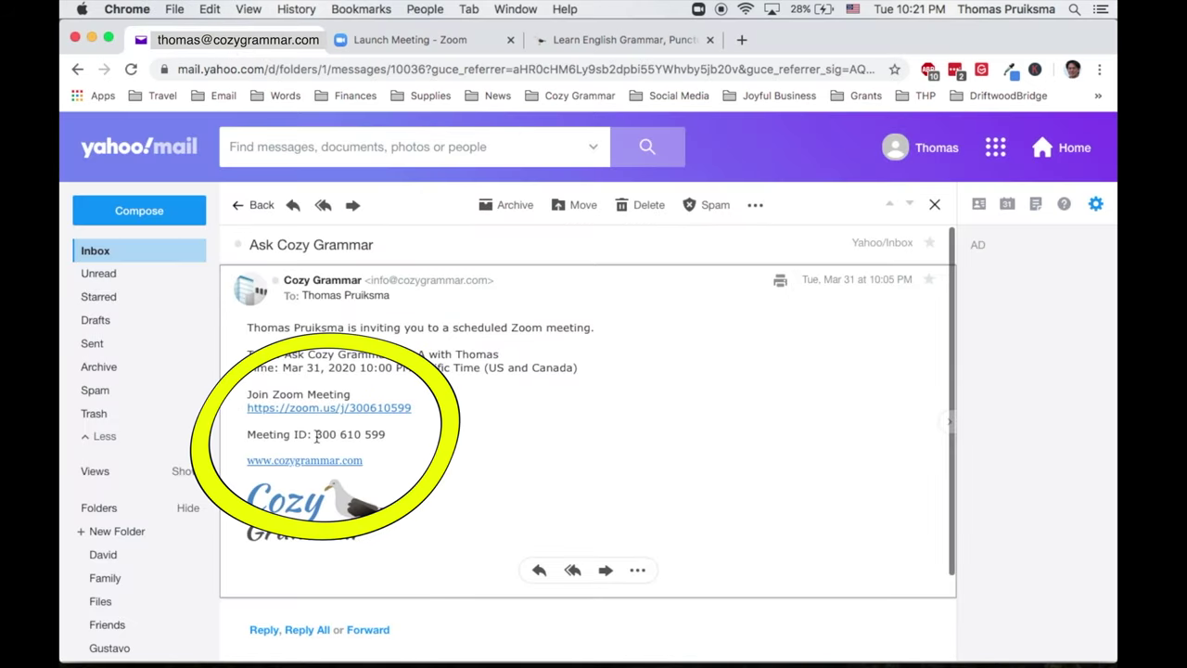
{"action": "left_click_drag", "start_coordinate": [316, 436], "coordinate": [393, 435]}
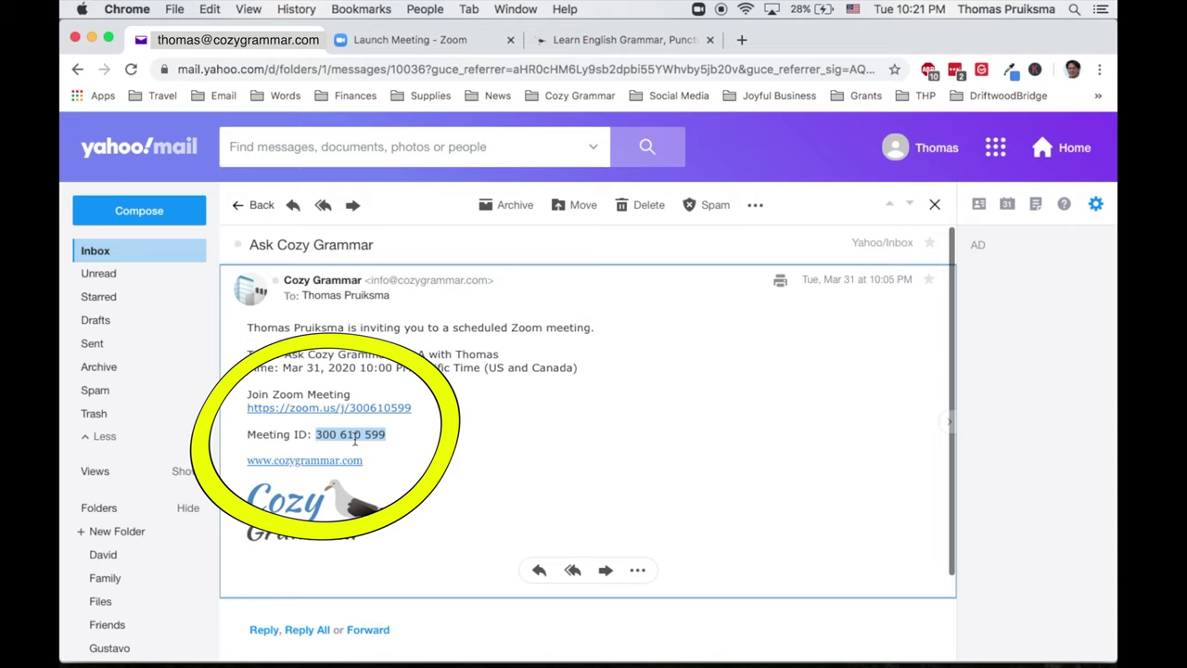
{"action": "left_click", "coordinate": [402, 46]}
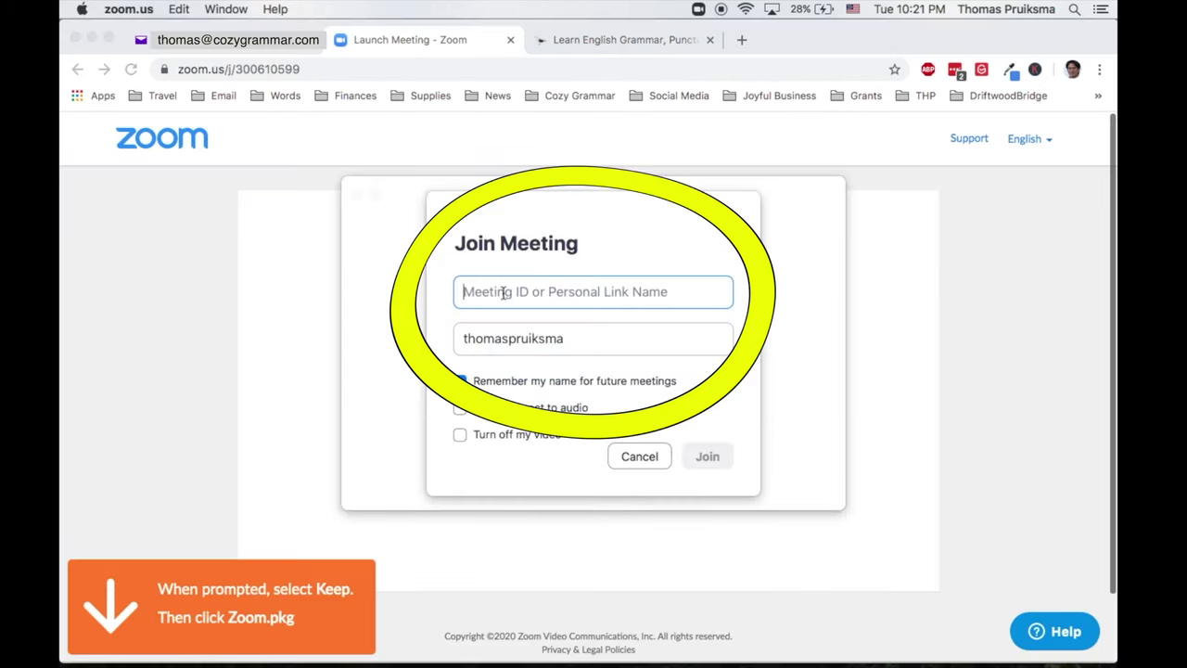
{"action": "key", "text": "super+v"}
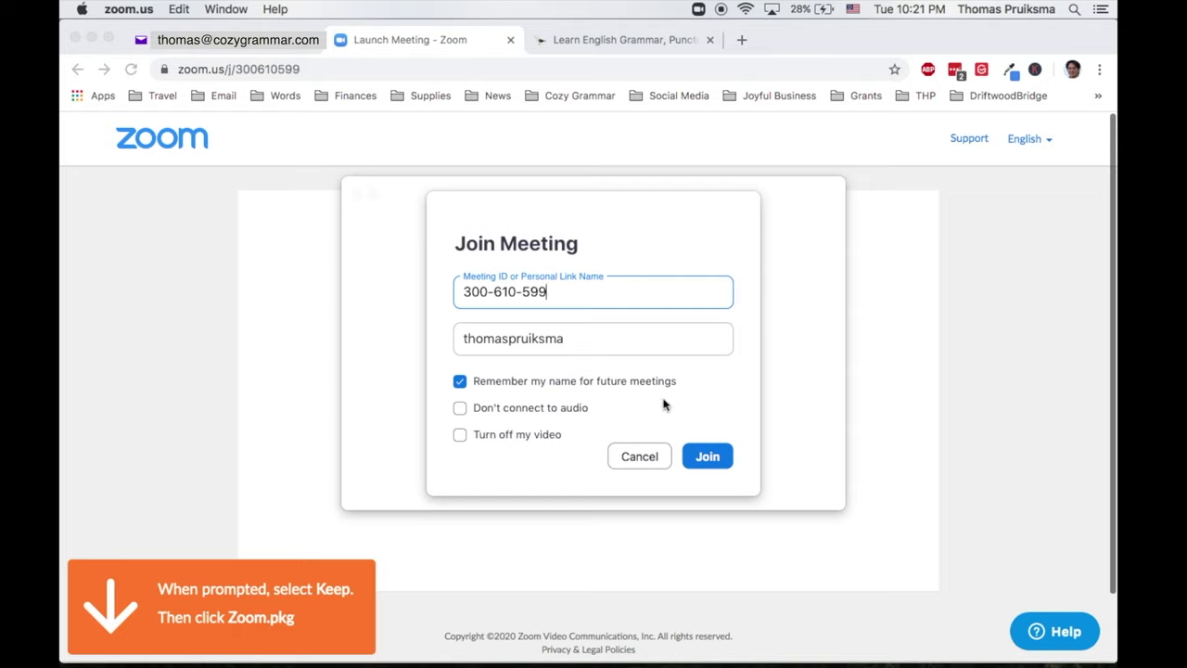
{"action": "left_click", "coordinate": [705, 456]}
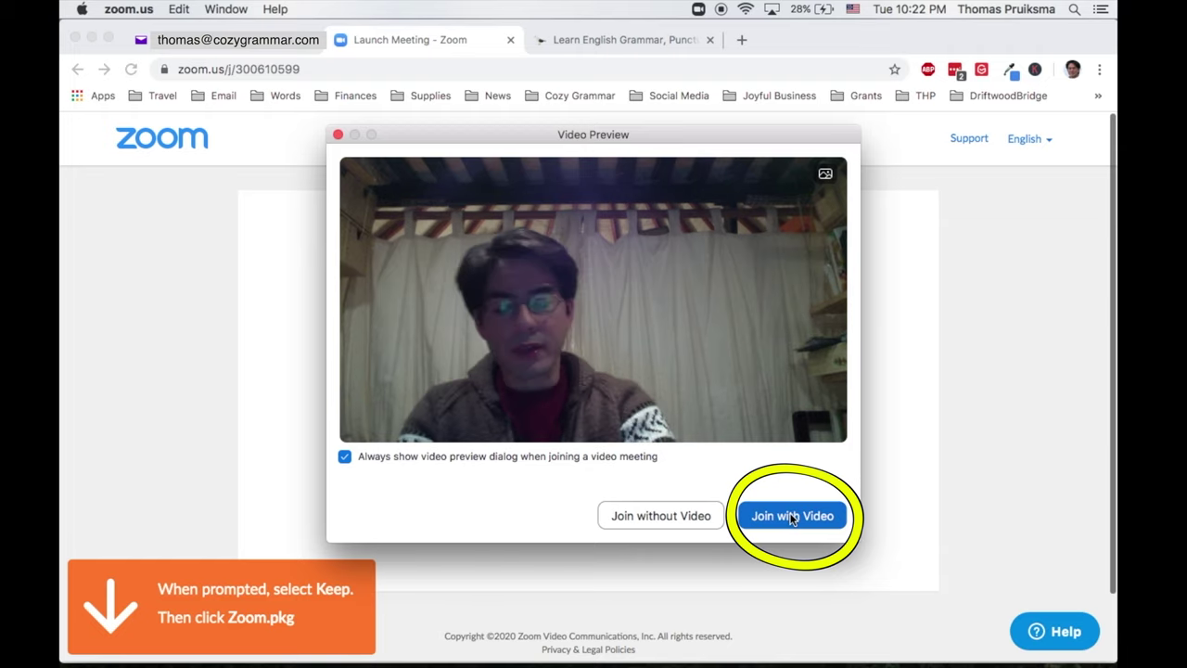
{"action": "left_click", "coordinate": [790, 516]}
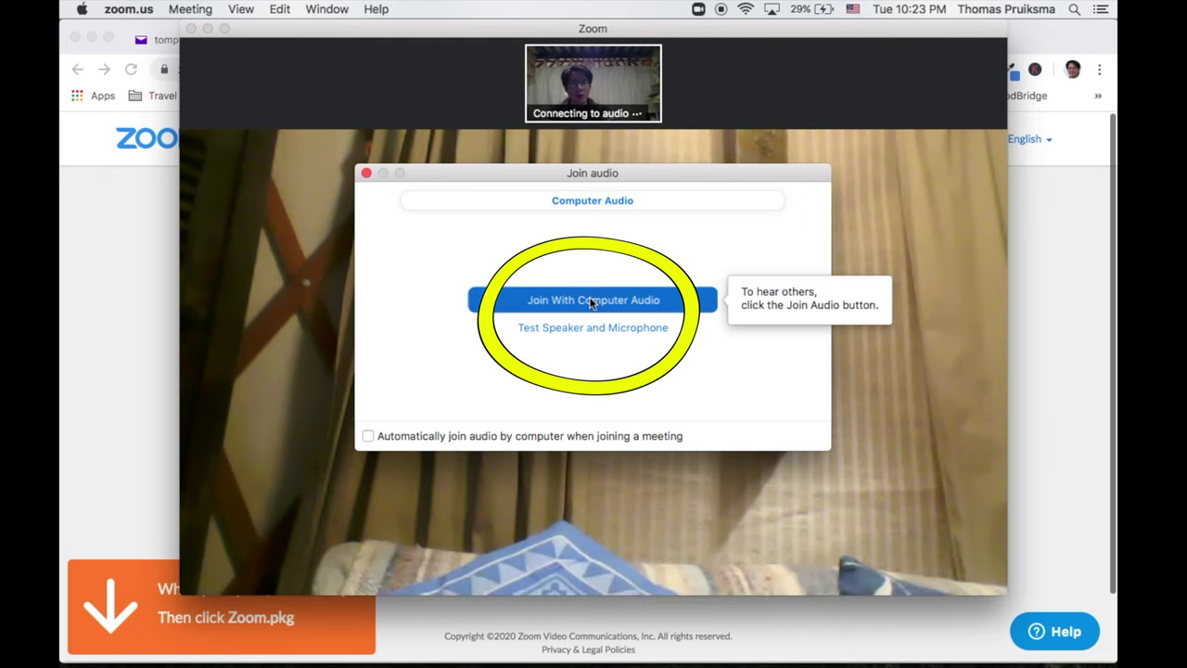
{"action": "left_click", "coordinate": [591, 301]}
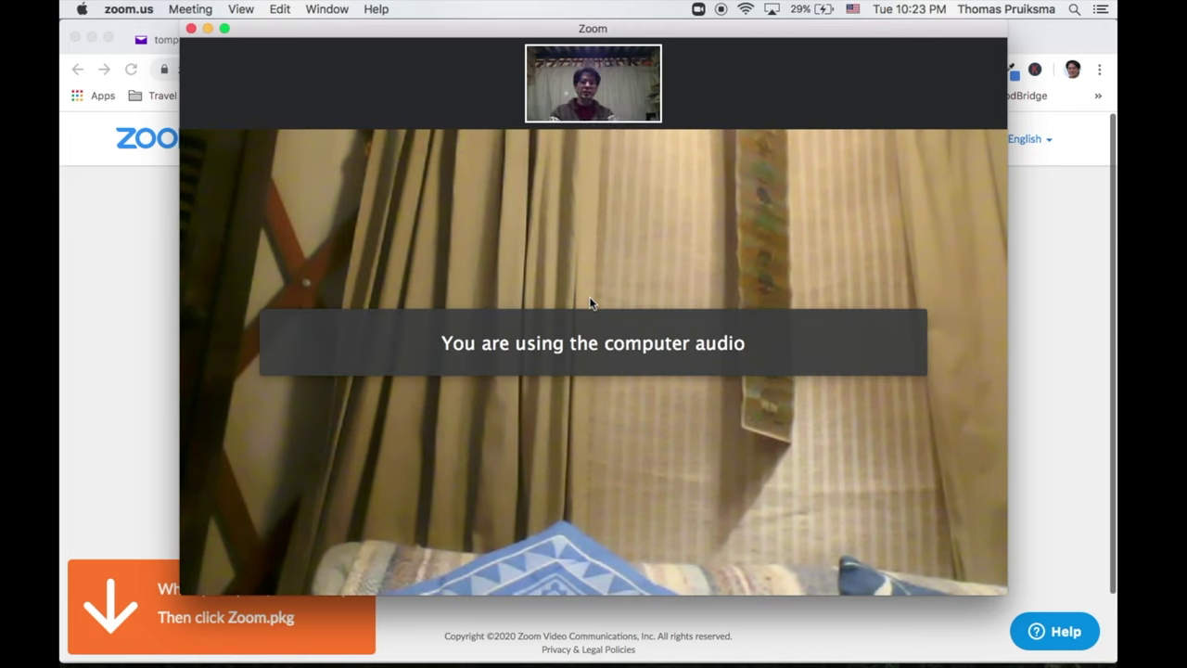
{"action": "mouse_move", "coordinate": [600, 391]}
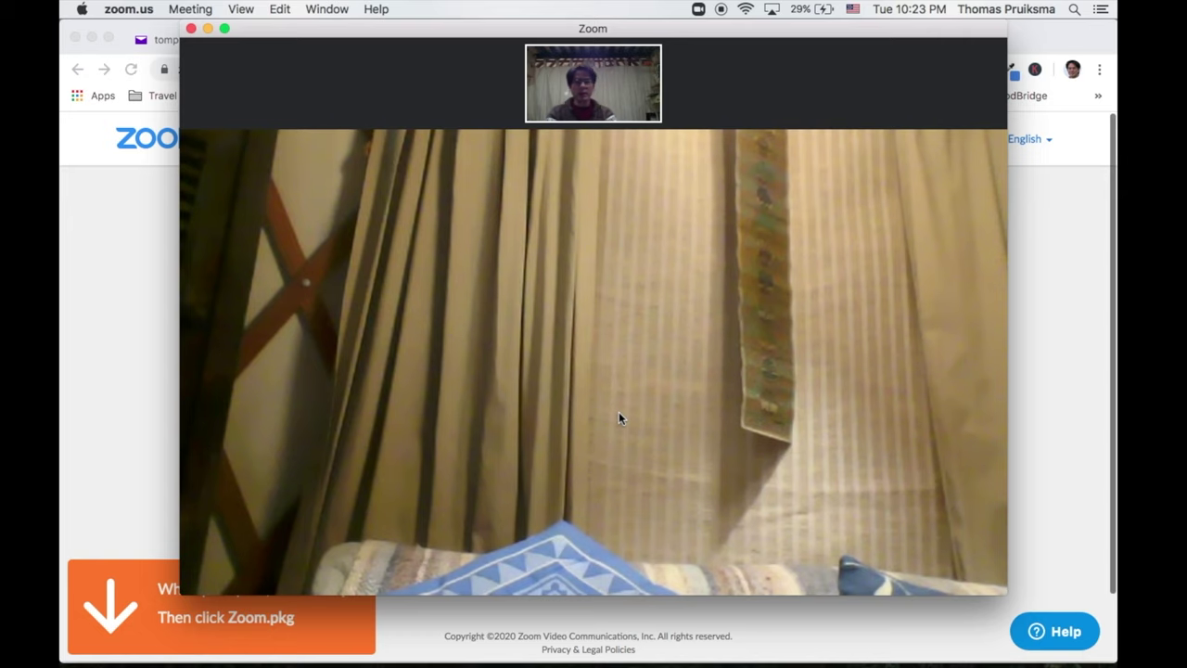
{"action": "mouse_move", "coordinate": [631, 371]}
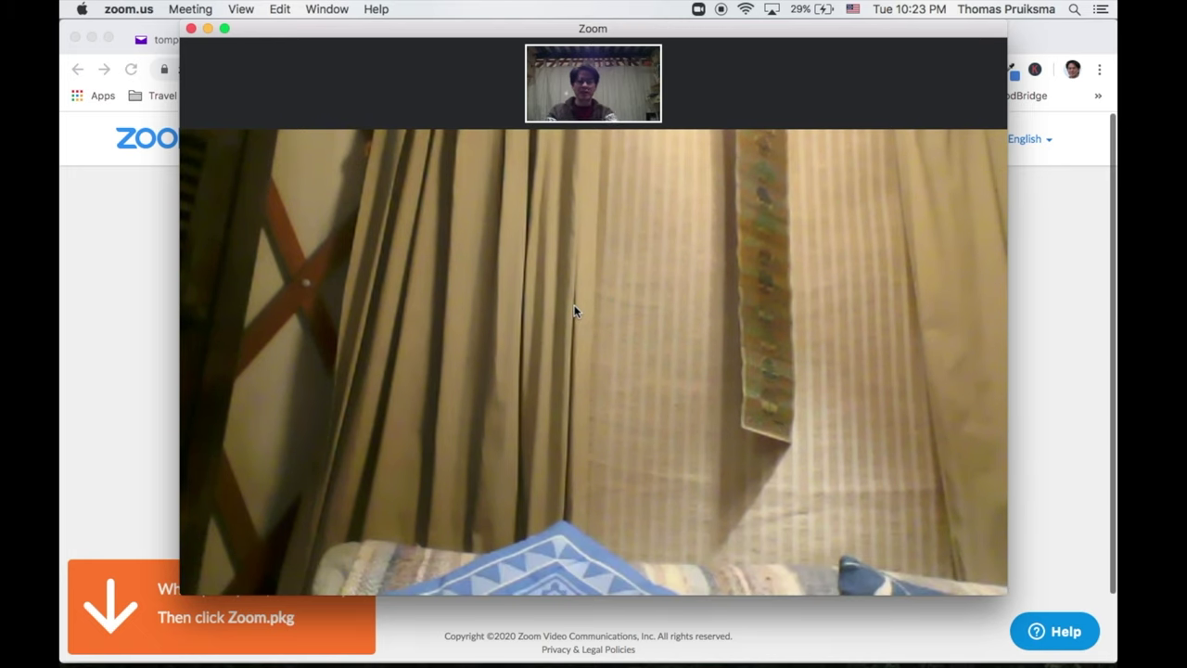
{"action": "mouse_move", "coordinate": [422, 411]}
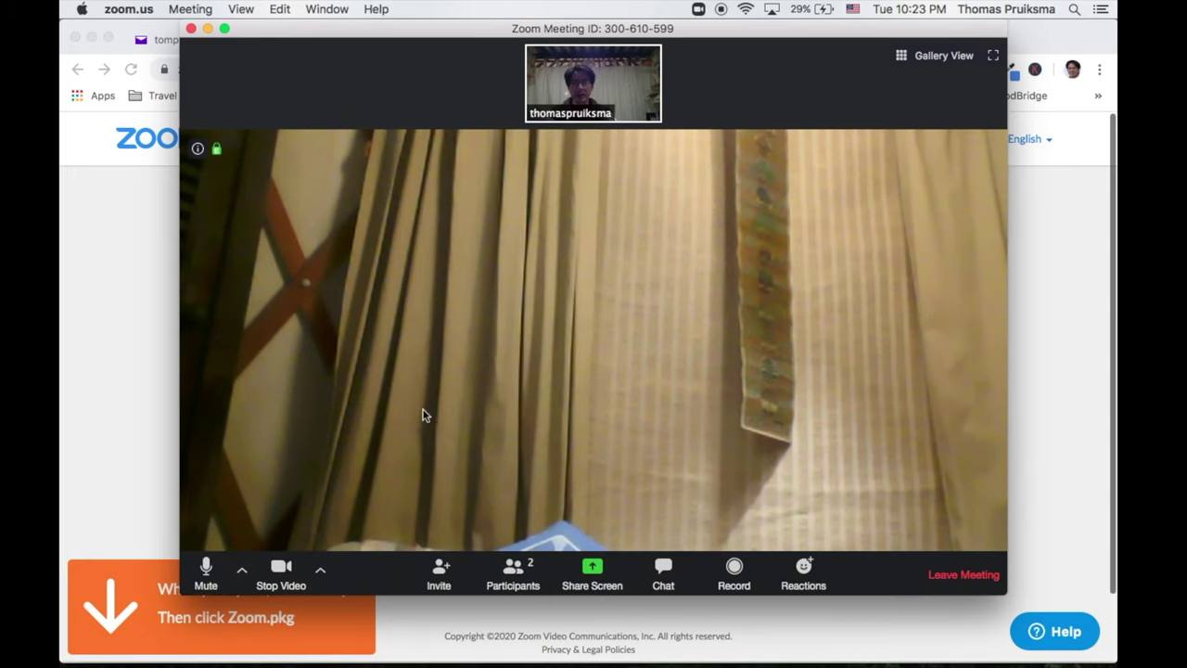
{"action": "left_click", "coordinate": [208, 567]}
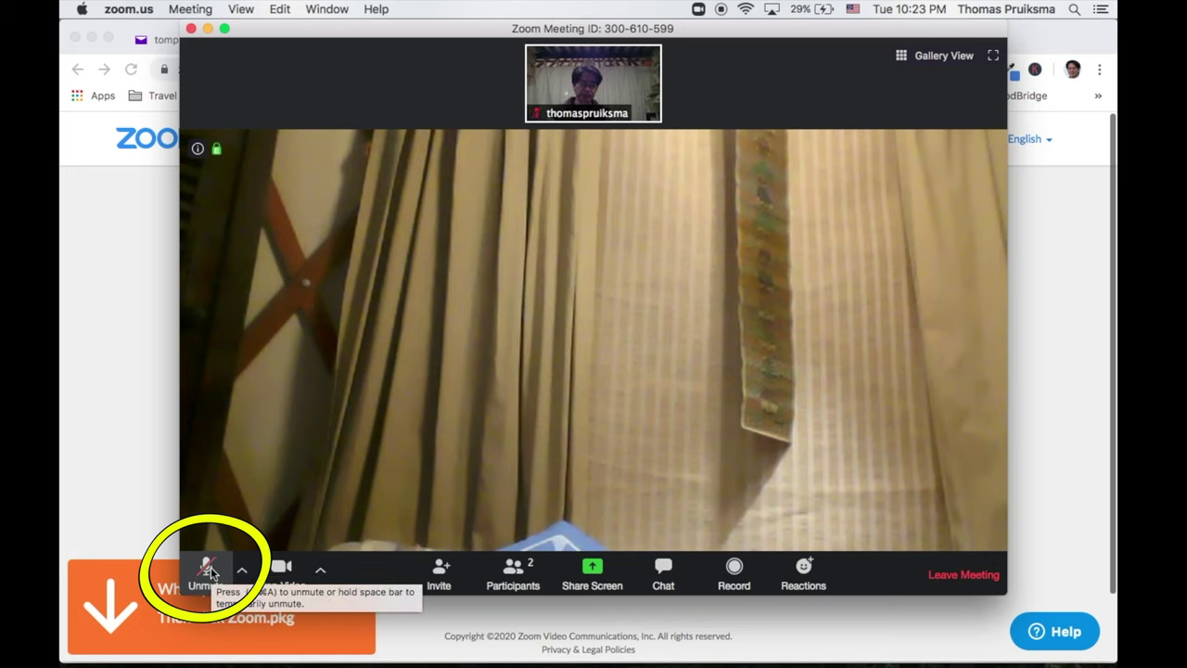
{"action": "left_click", "coordinate": [208, 568]}
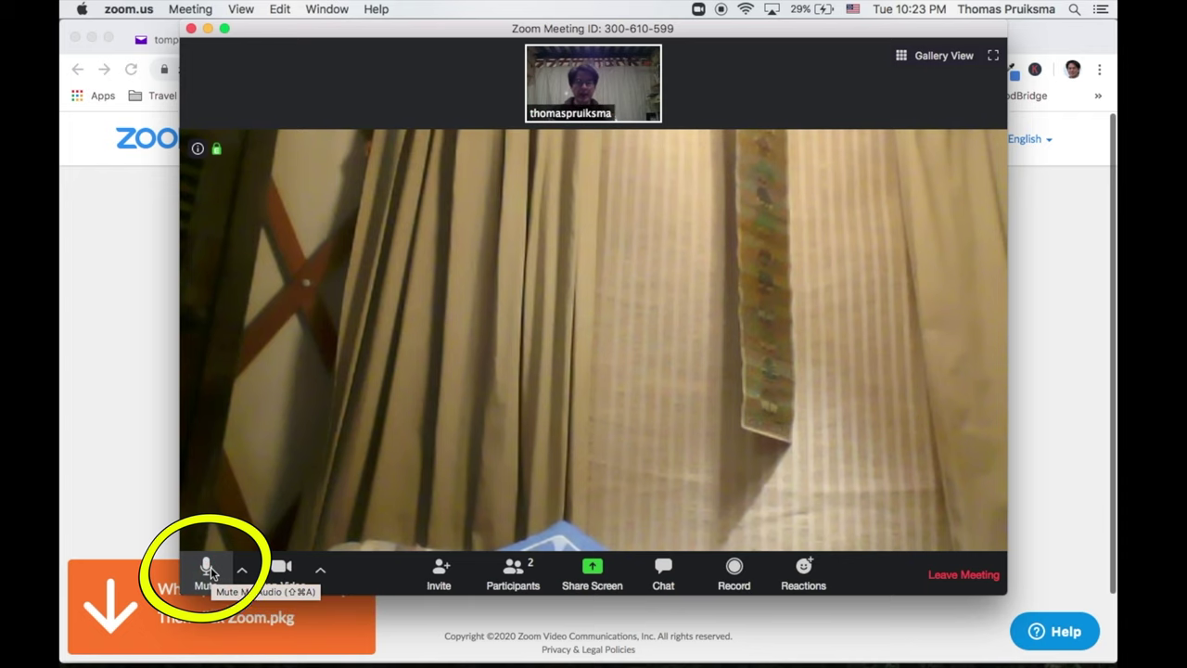
{"action": "left_click", "coordinate": [286, 575]}
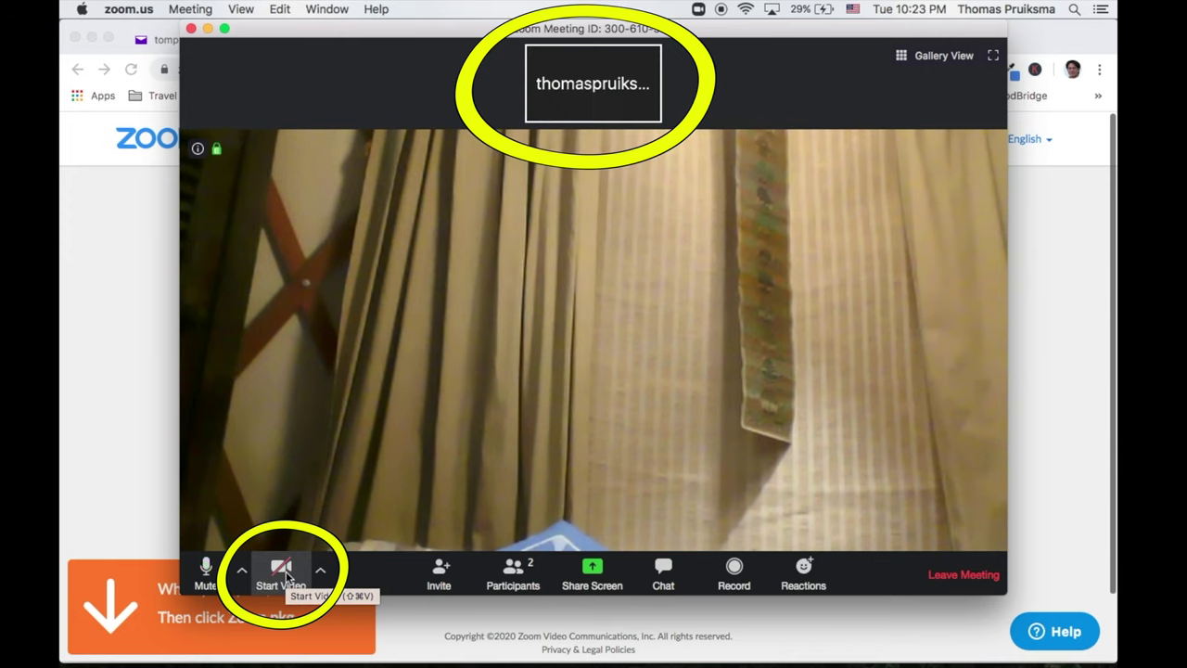
{"action": "mouse_move", "coordinate": [547, 88]}
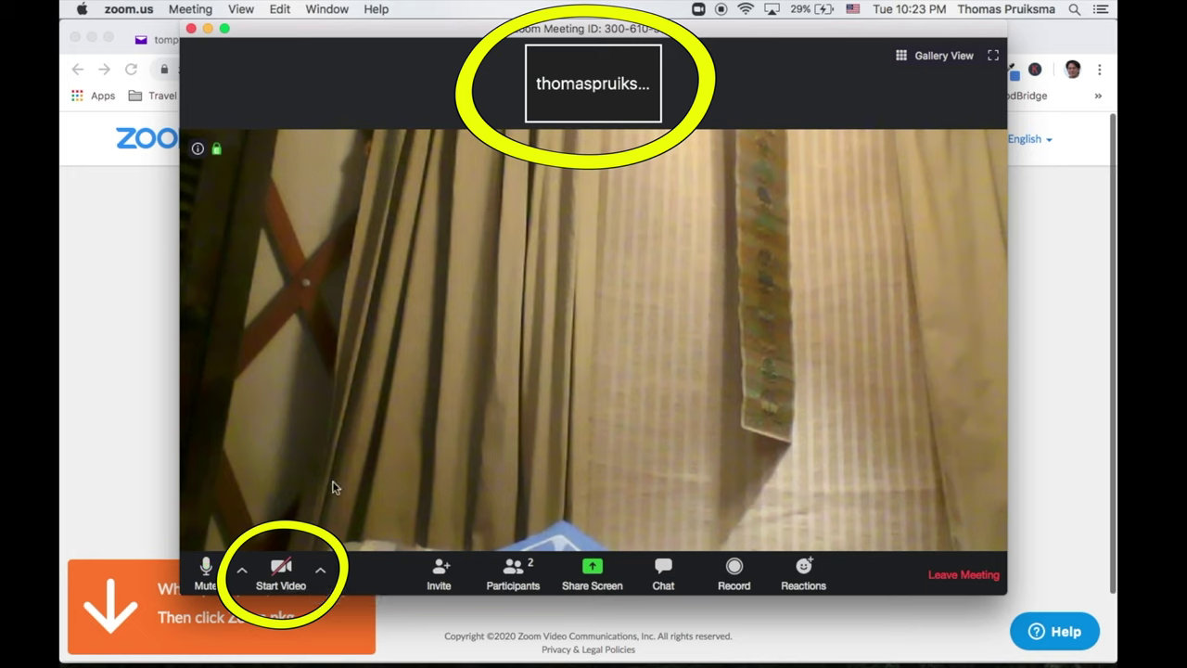
{"action": "left_click", "coordinate": [281, 572]}
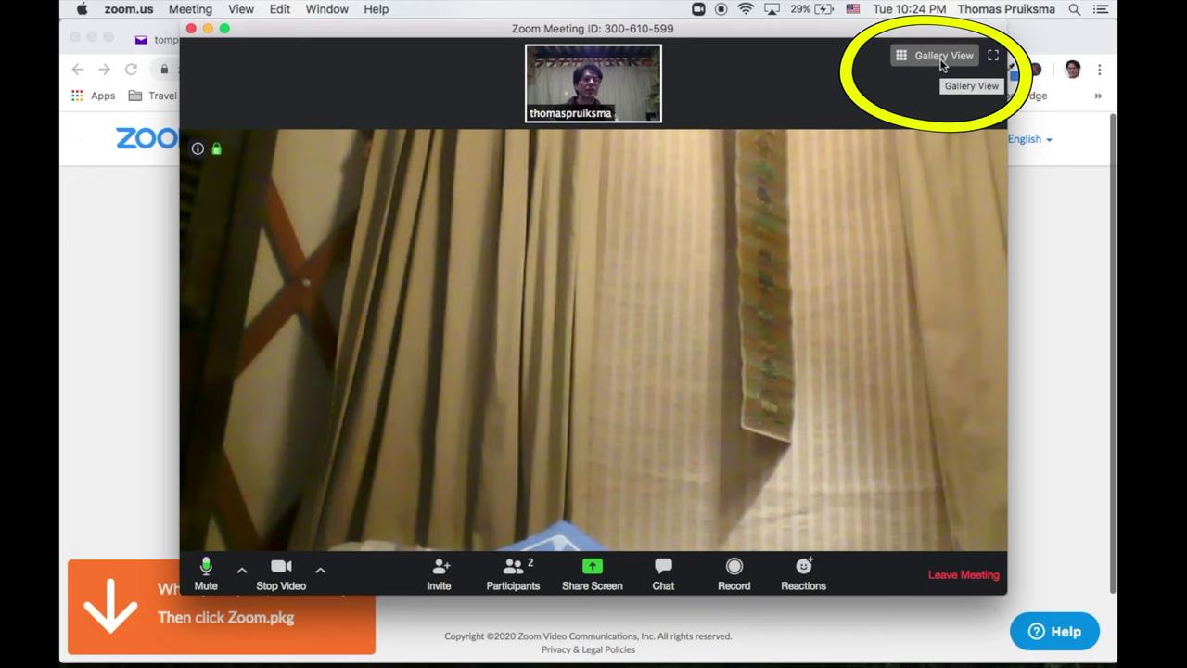
{"action": "left_click", "coordinate": [941, 62]}
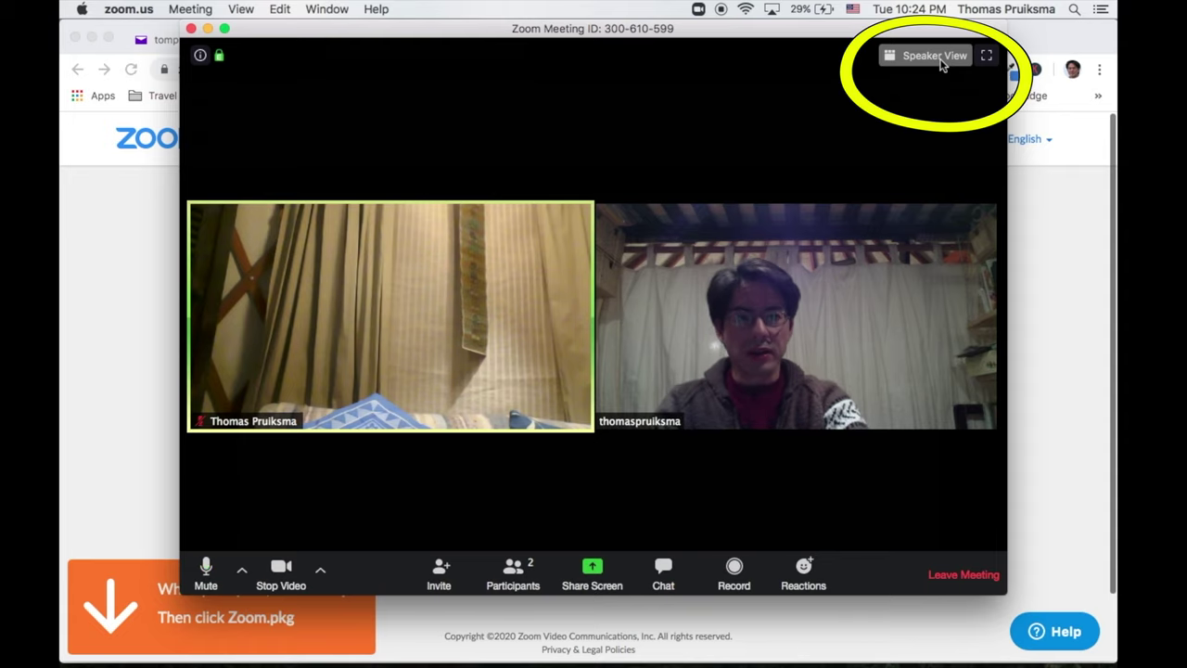
{"action": "left_click", "coordinate": [940, 60]}
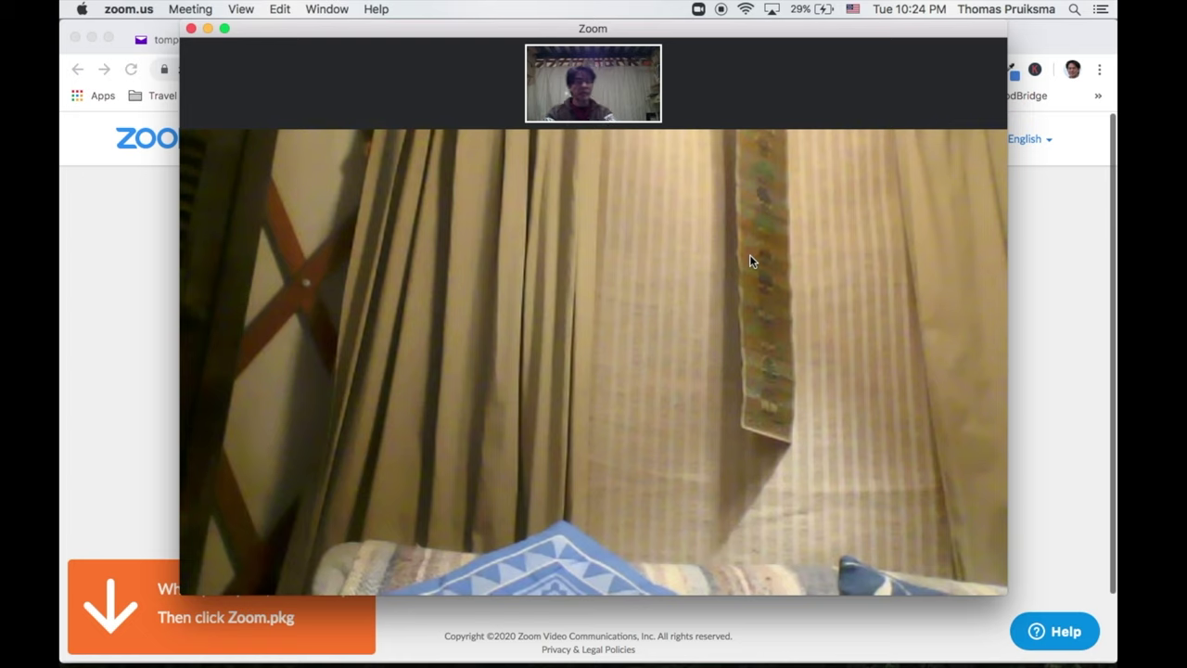
{"action": "mouse_move", "coordinate": [747, 320]}
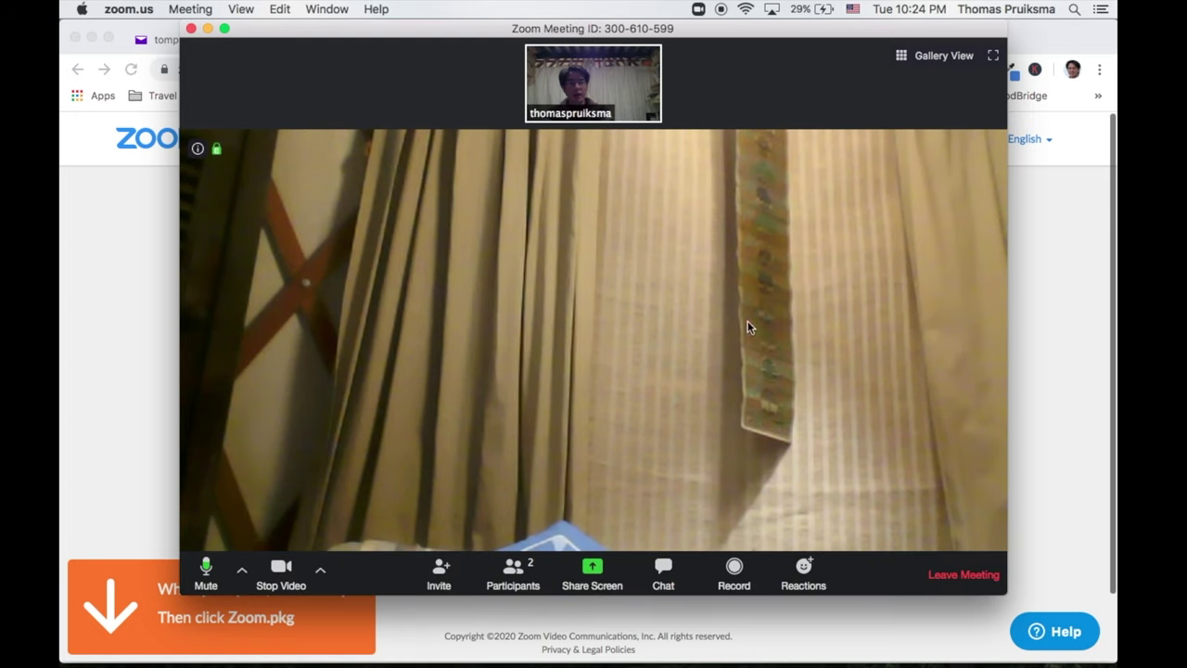
Leave the Zoom meeting, confirming the exit, and switch Chrome to the Cozy Grammar tab
{"action": "left_click", "coordinate": [940, 581]}
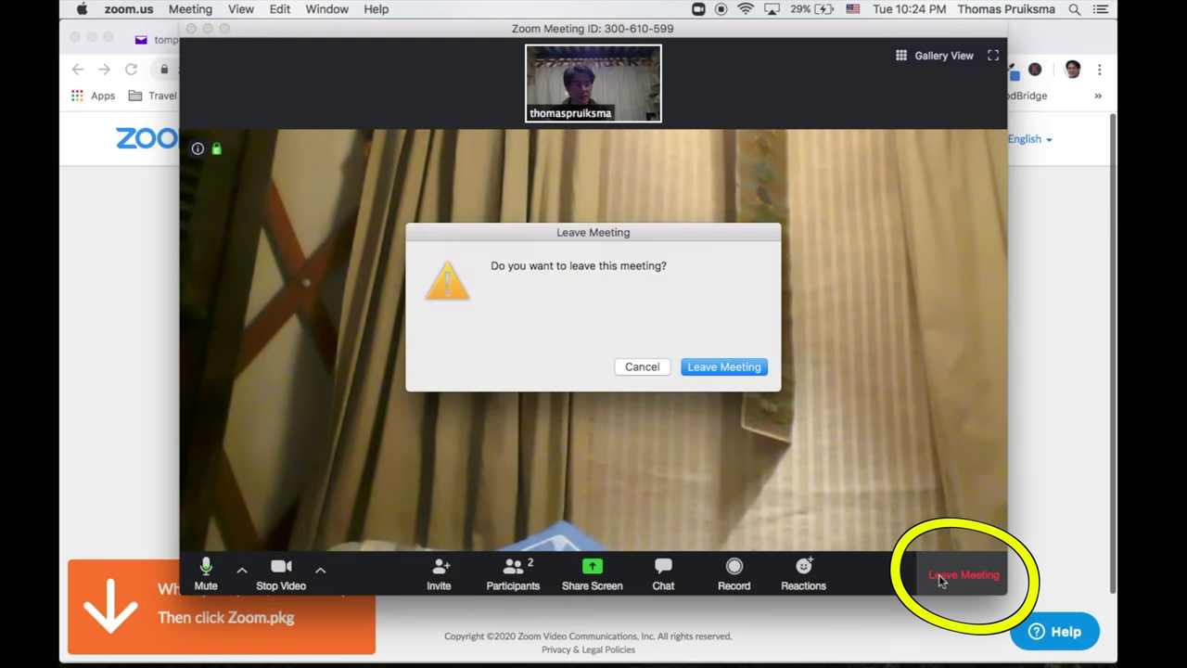
{"action": "left_click", "coordinate": [723, 368]}
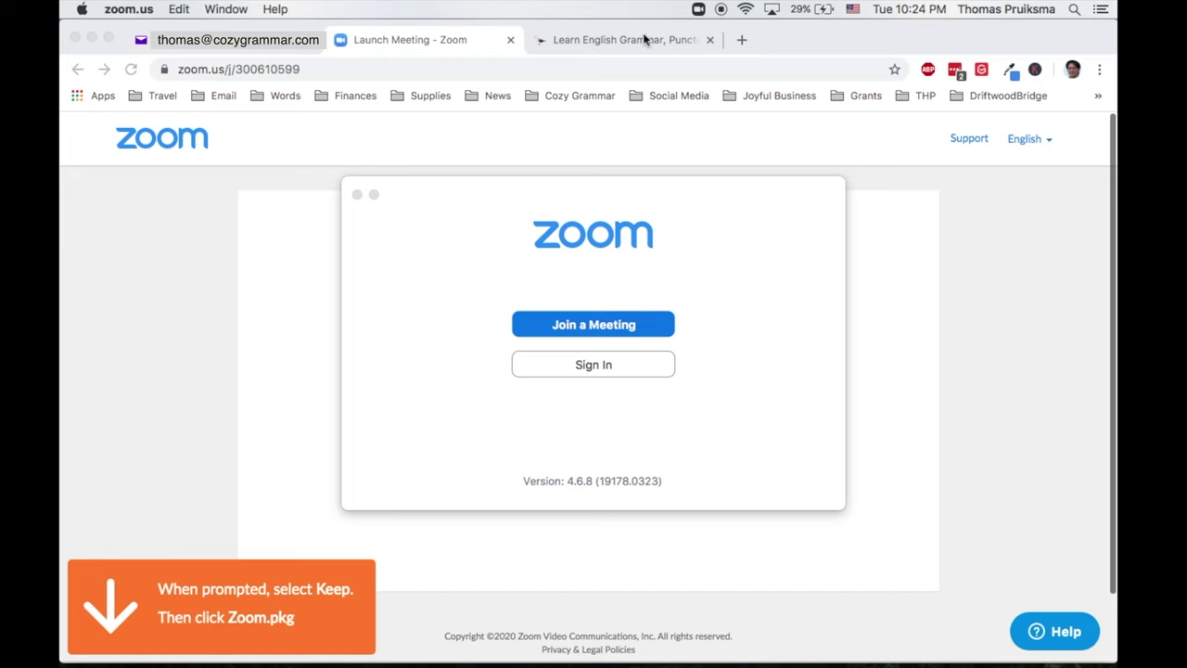
{"action": "left_click", "coordinate": [646, 40]}
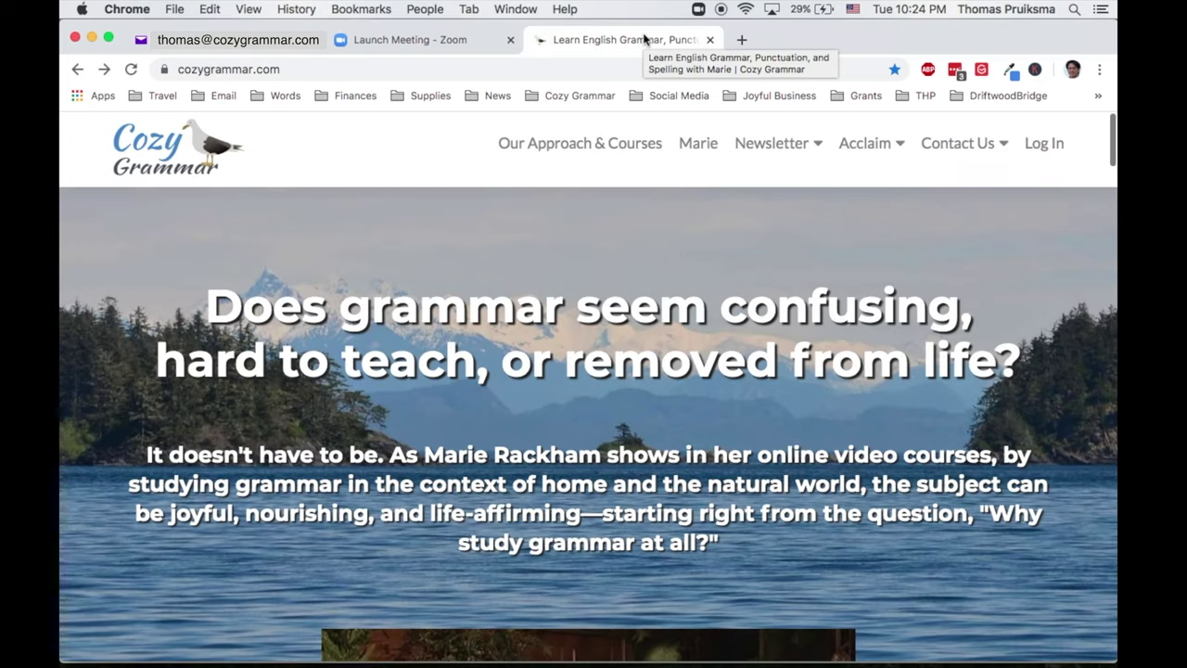